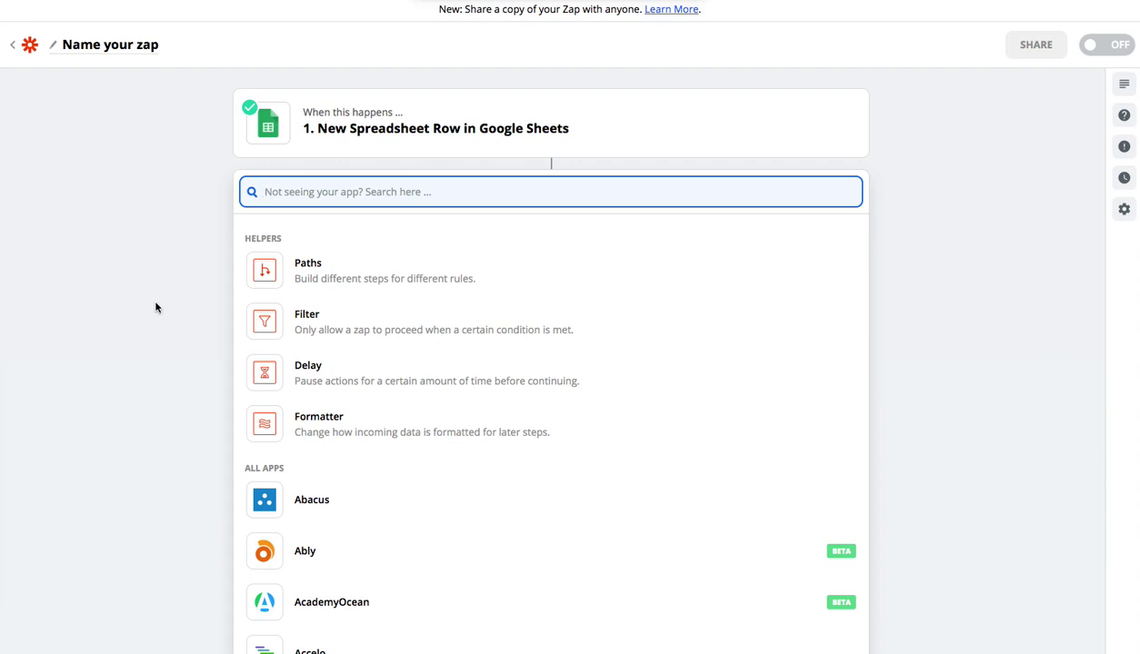
- Add a second step to the Zap using the EasyCSV app
click(156, 308)
mouse_move(437, 136)
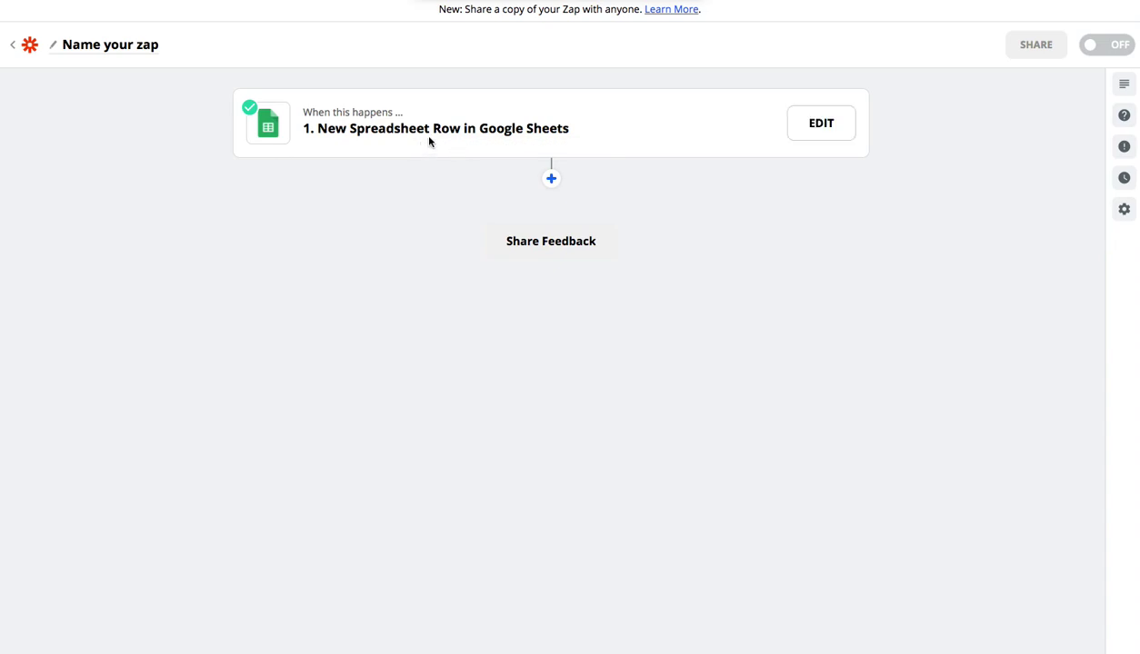
click(551, 179)
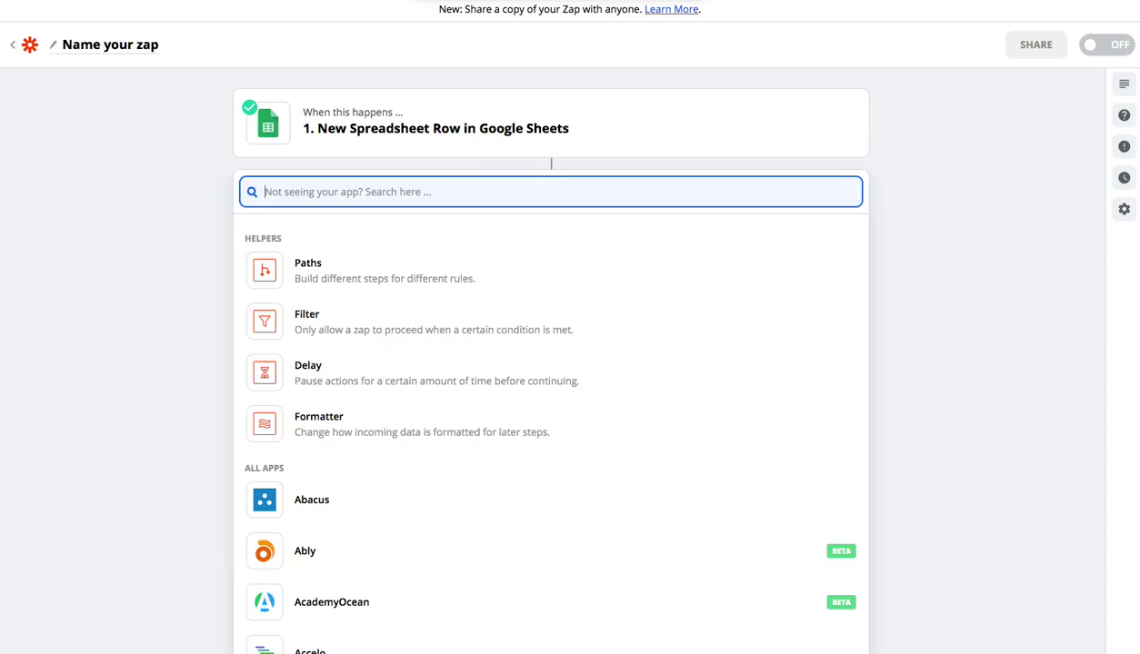
text(easycsv)
click(490, 244)
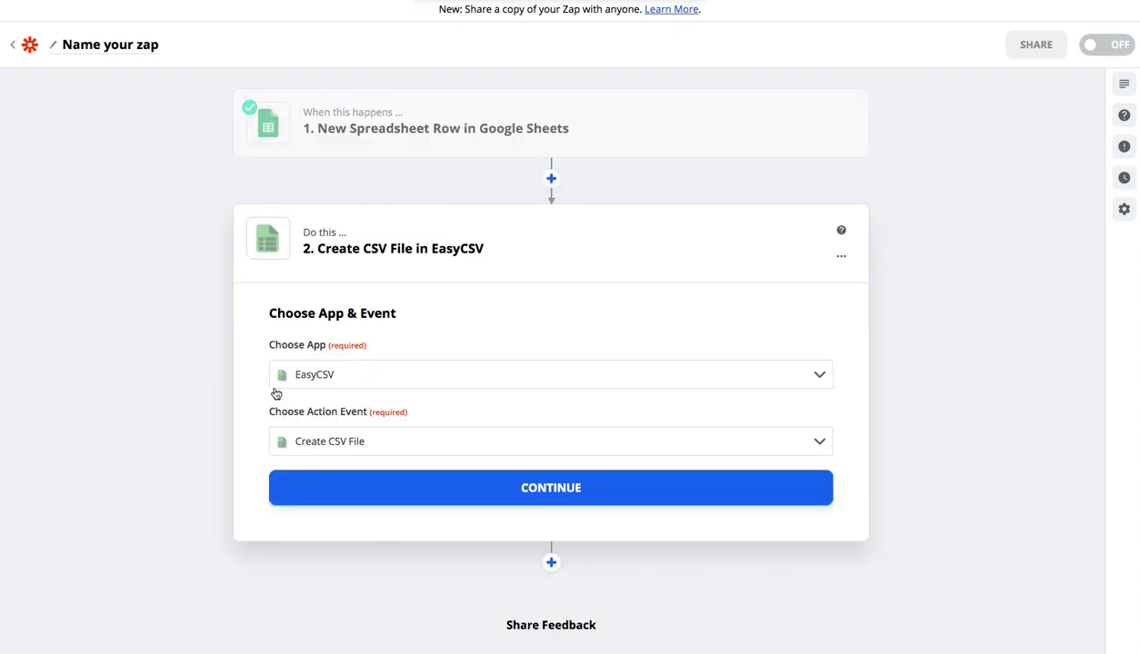
- Keep the Create CSV File event and connect the EasyCSV account to the step
click(389, 483)
click(313, 409)
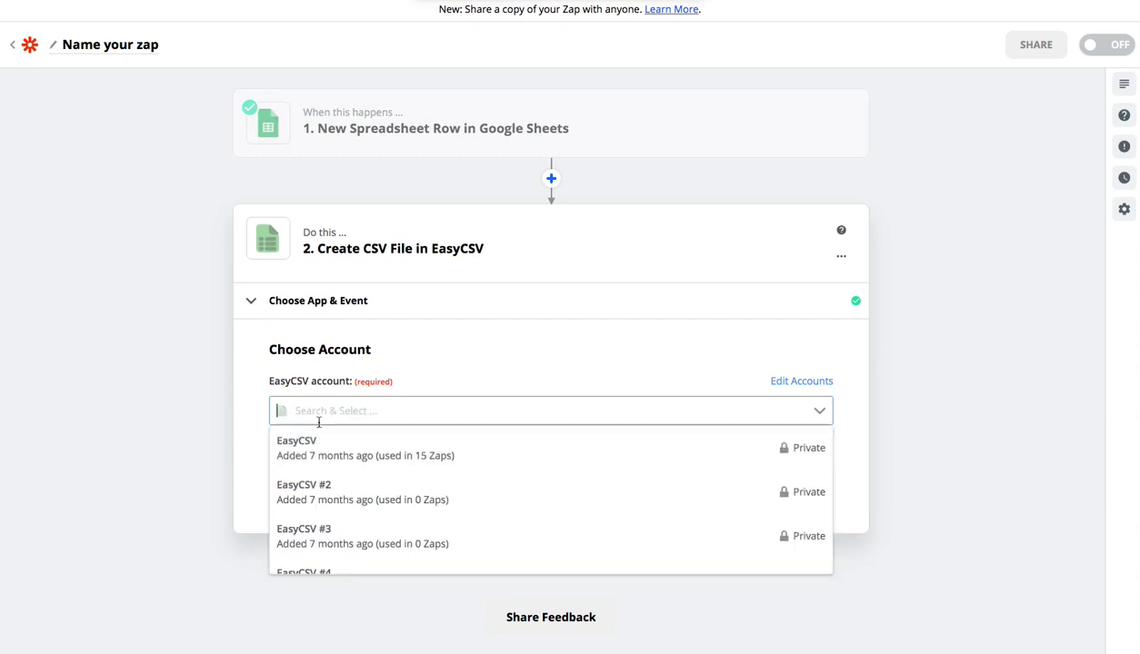
click(321, 430)
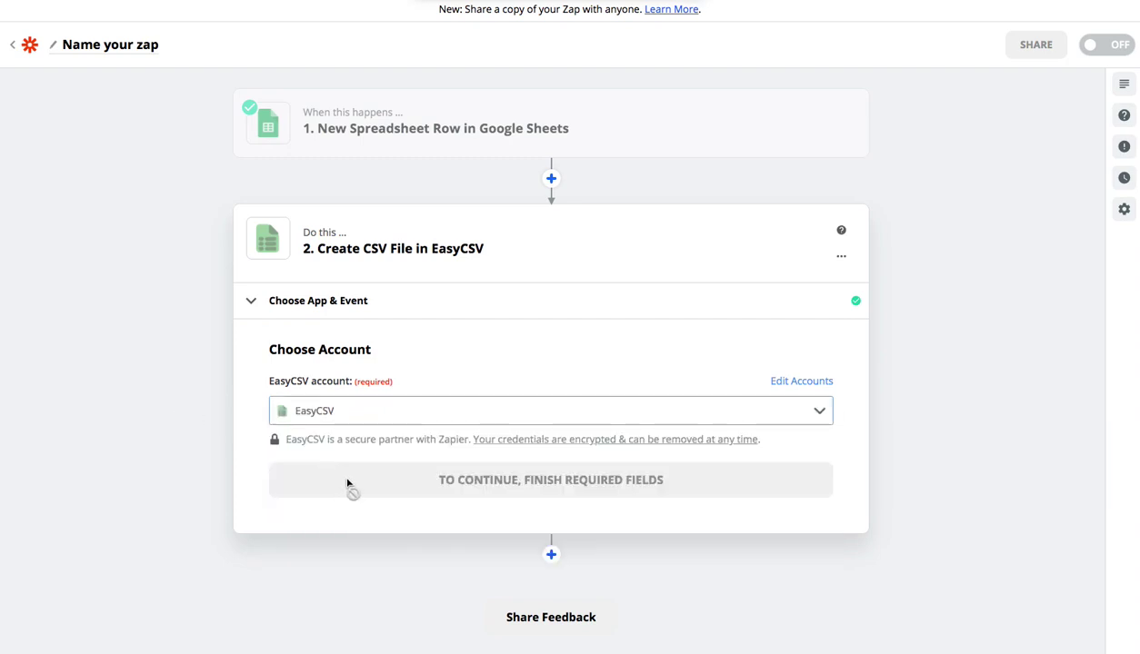
click(273, 467)
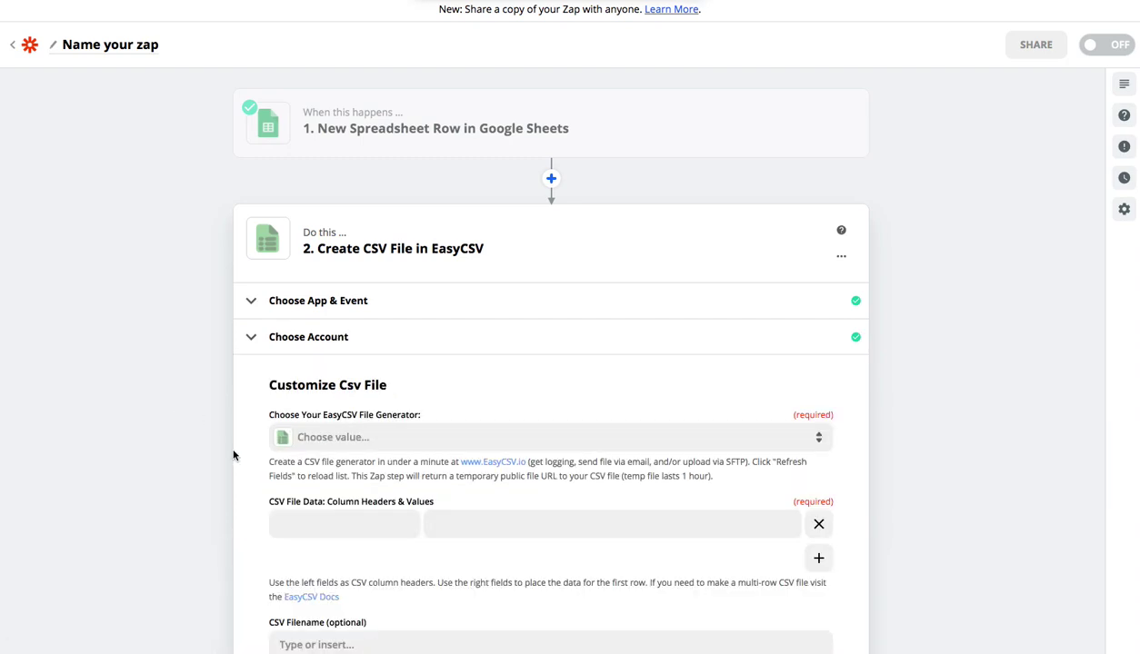
- Choose Zapier CSV Generator as the EasyCSV file generator
click(390, 440)
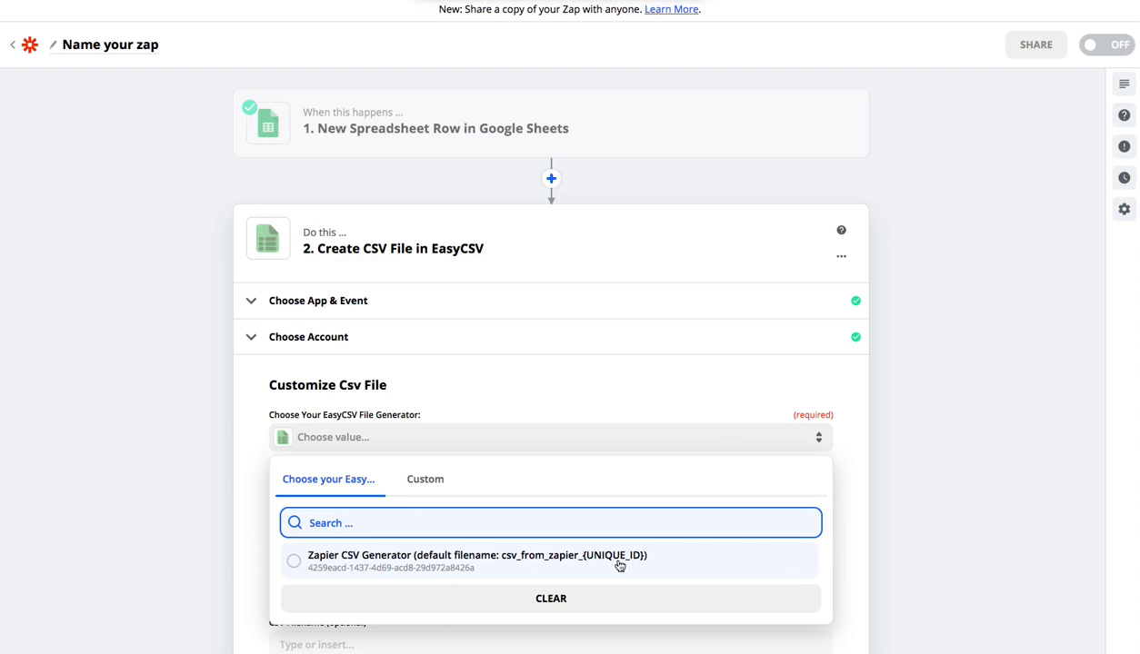
click(554, 557)
scroll(245, 513, down, 2)
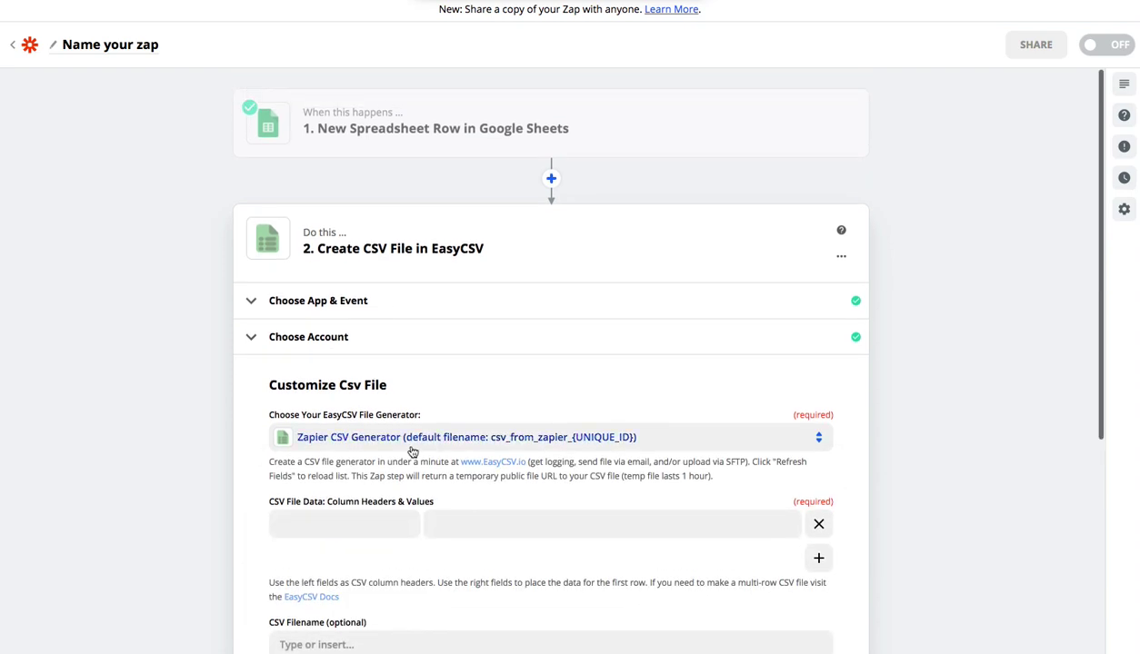
scroll(253, 505, down, 1)
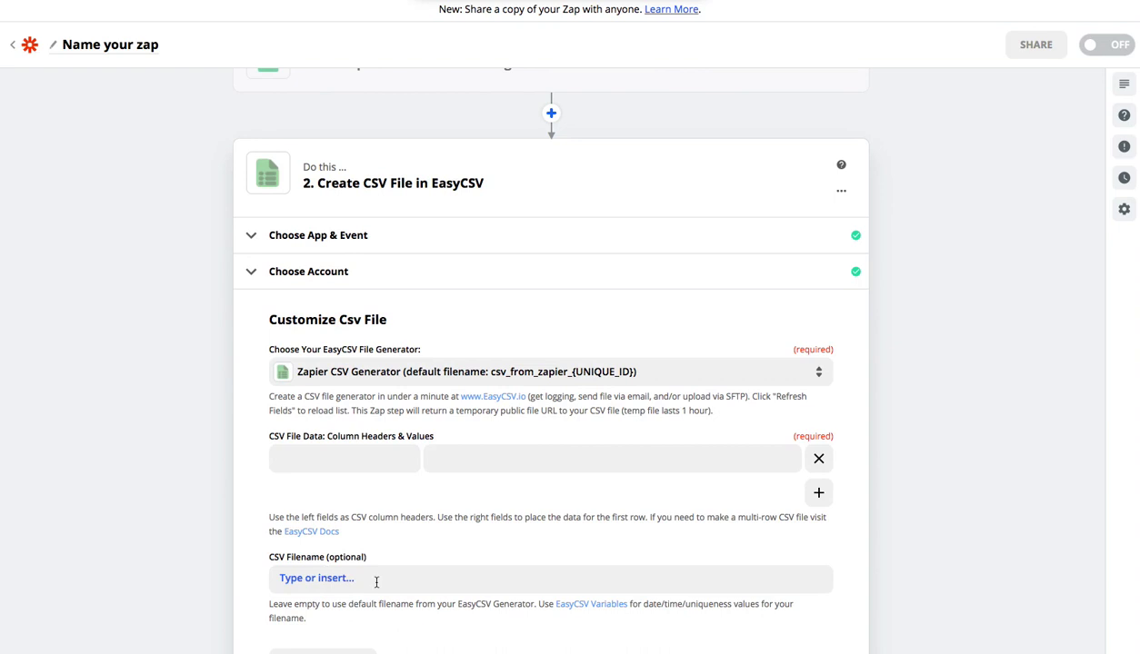
- Add an 'email' column header filled from the sheet's Email Address
click(337, 457)
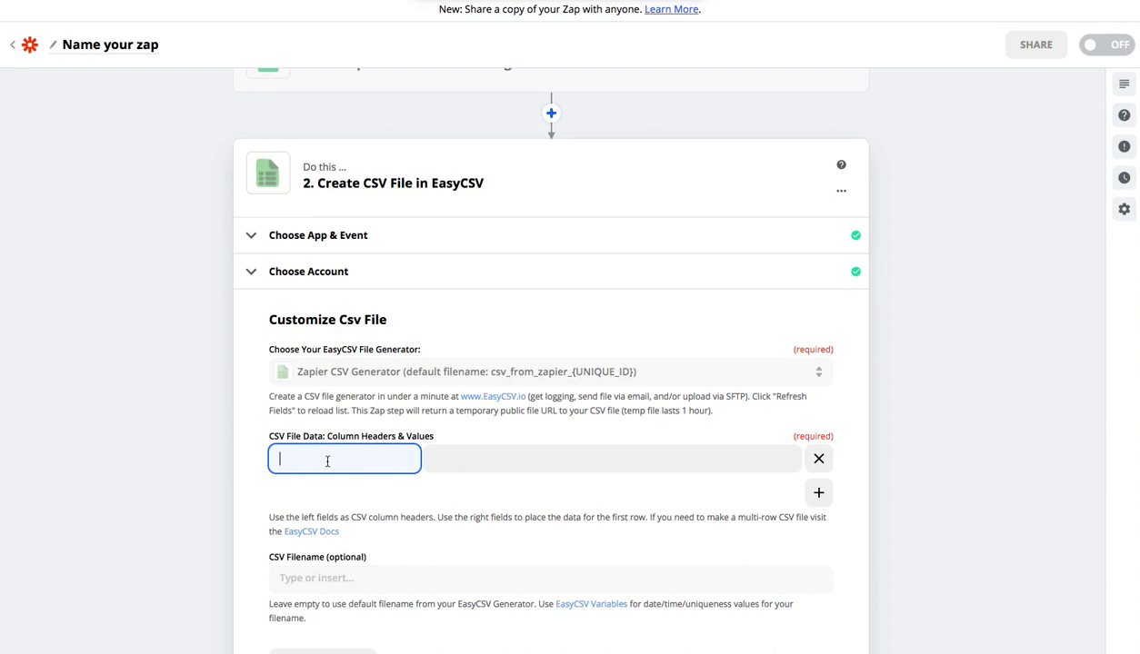
text(email)
click(487, 451)
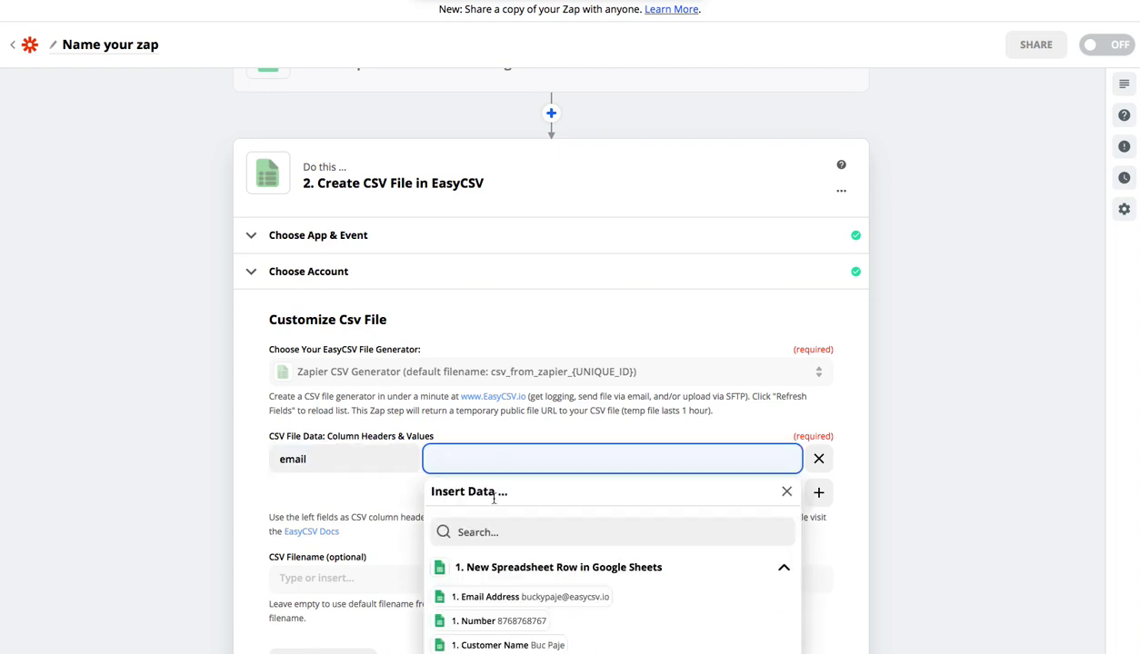
click(491, 597)
- Add a second 'phone_number' column filled from the sheet's Number field
click(818, 492)
click(354, 492)
text(phone_number)
click(471, 503)
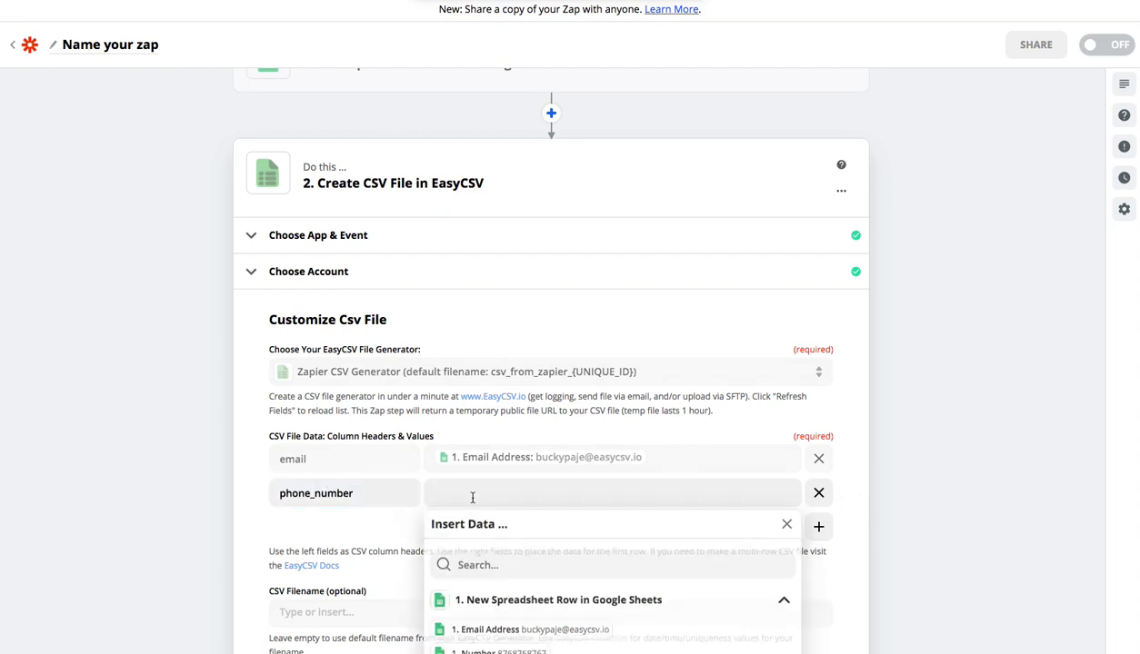
scroll(503, 608, down, 1)
click(506, 631)
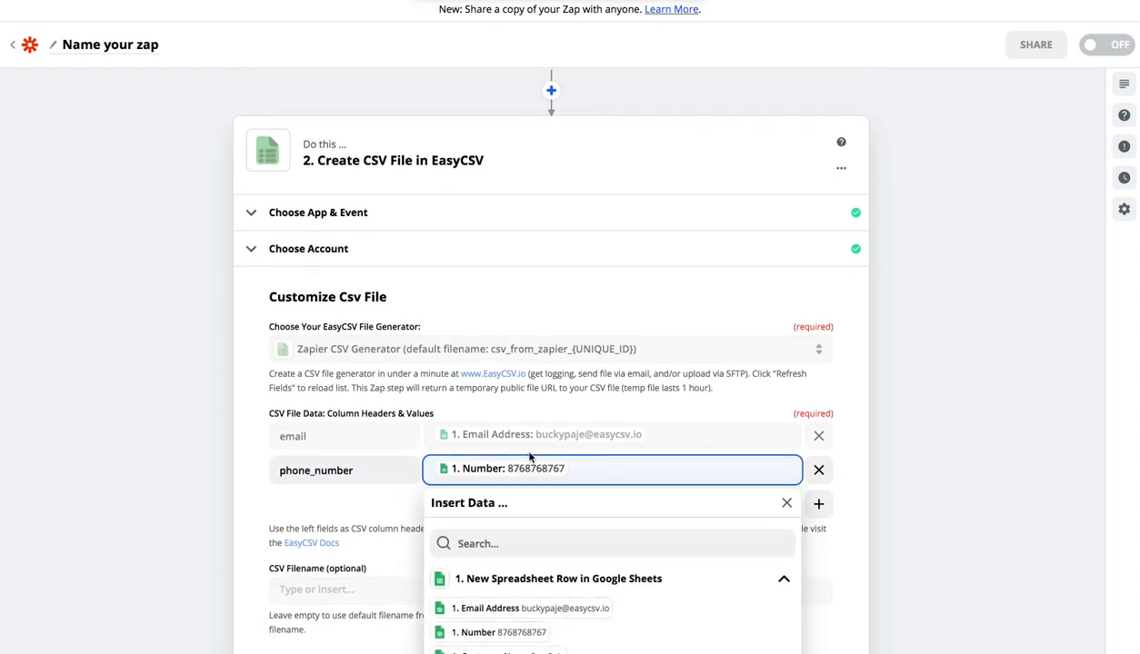
click(239, 491)
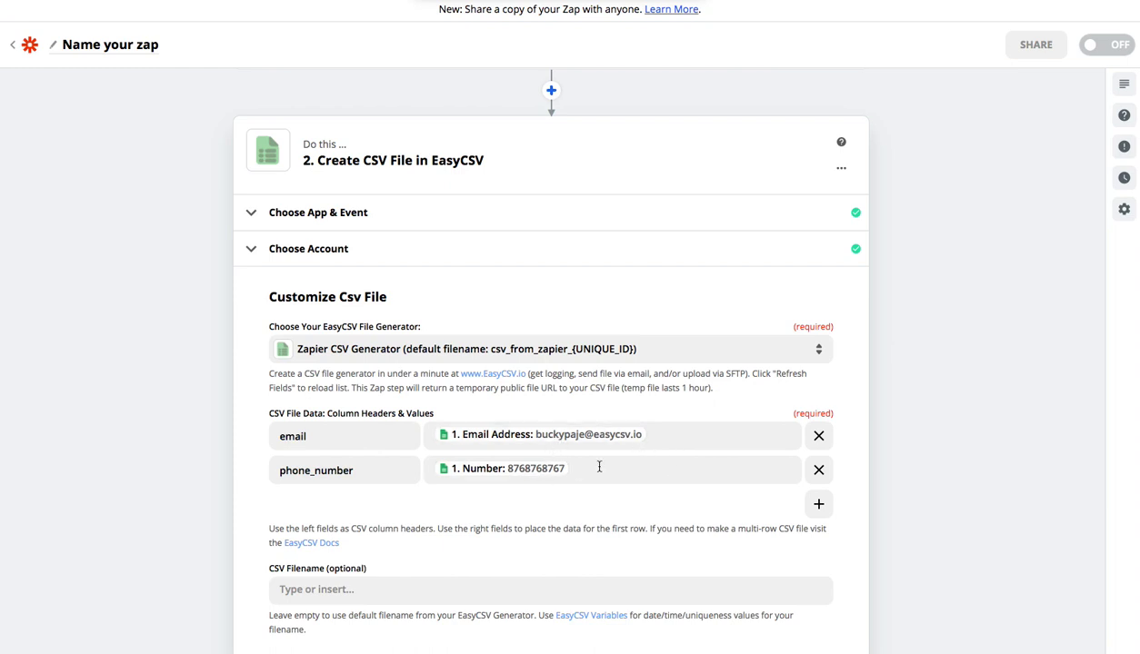
scroll(598, 466, down, 3)
scroll(579, 551, up, 4)
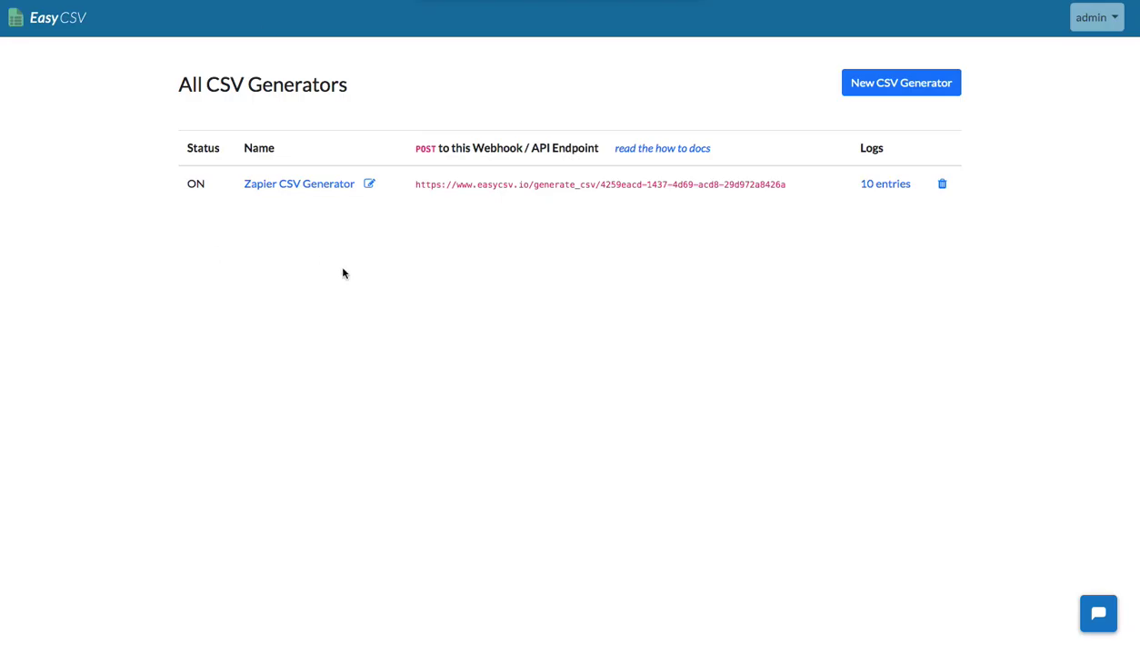
- In EasyCSV, open the Zapier CSV Generator's details and its log of generated files
click(351, 280)
click(1095, 18)
click(549, 229)
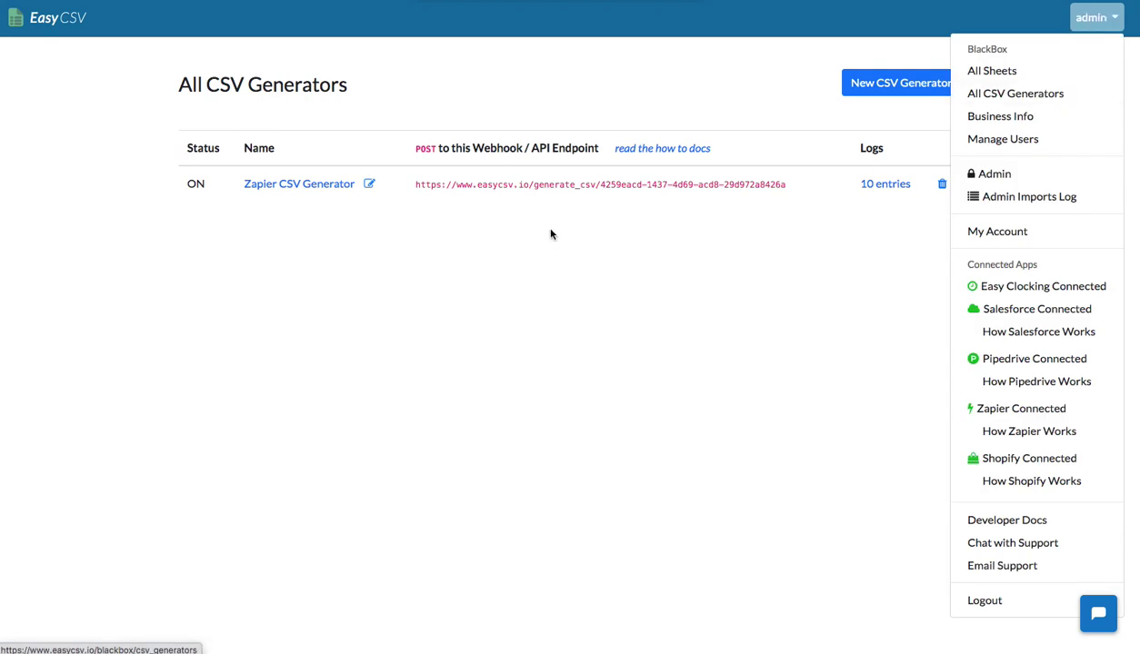
click(284, 183)
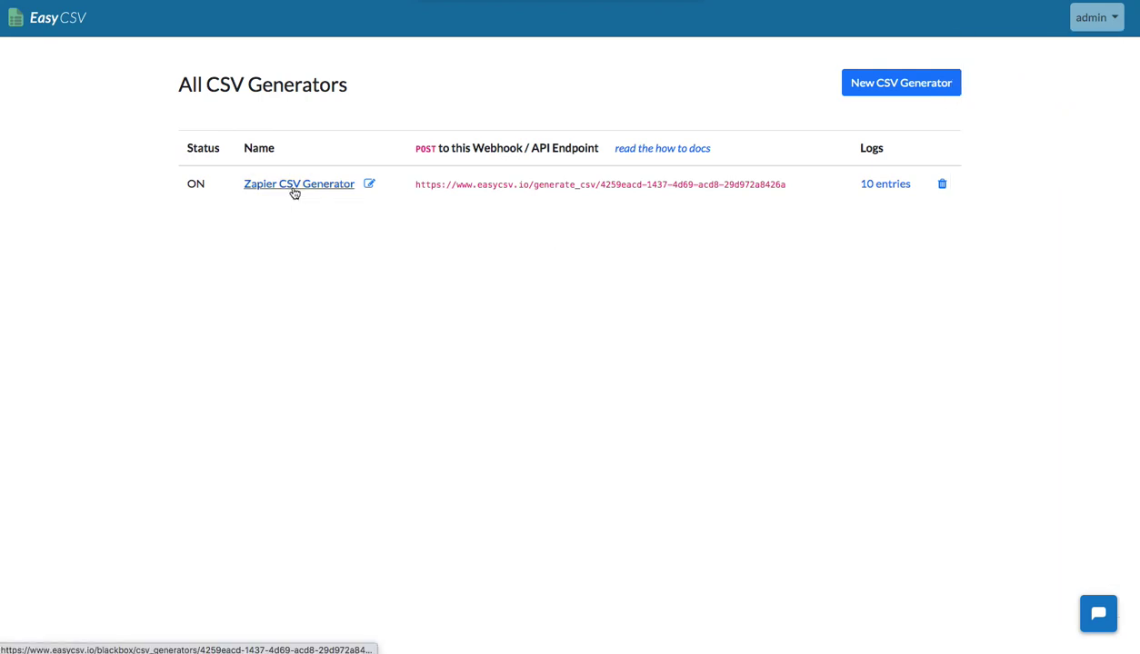
click(315, 192)
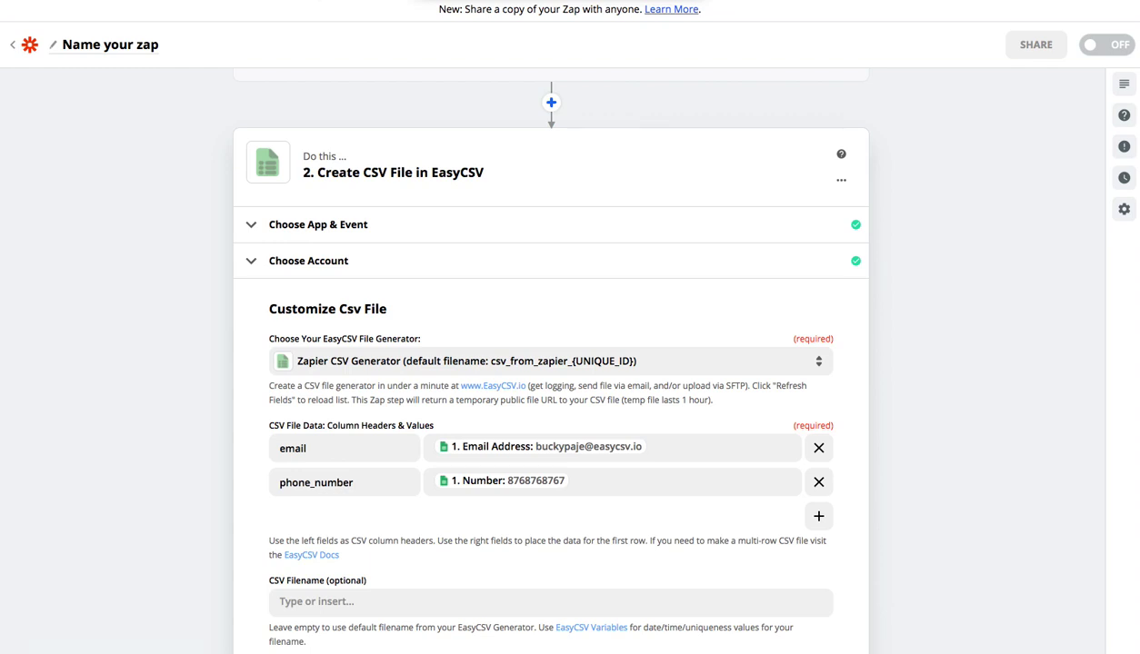
click(339, 2)
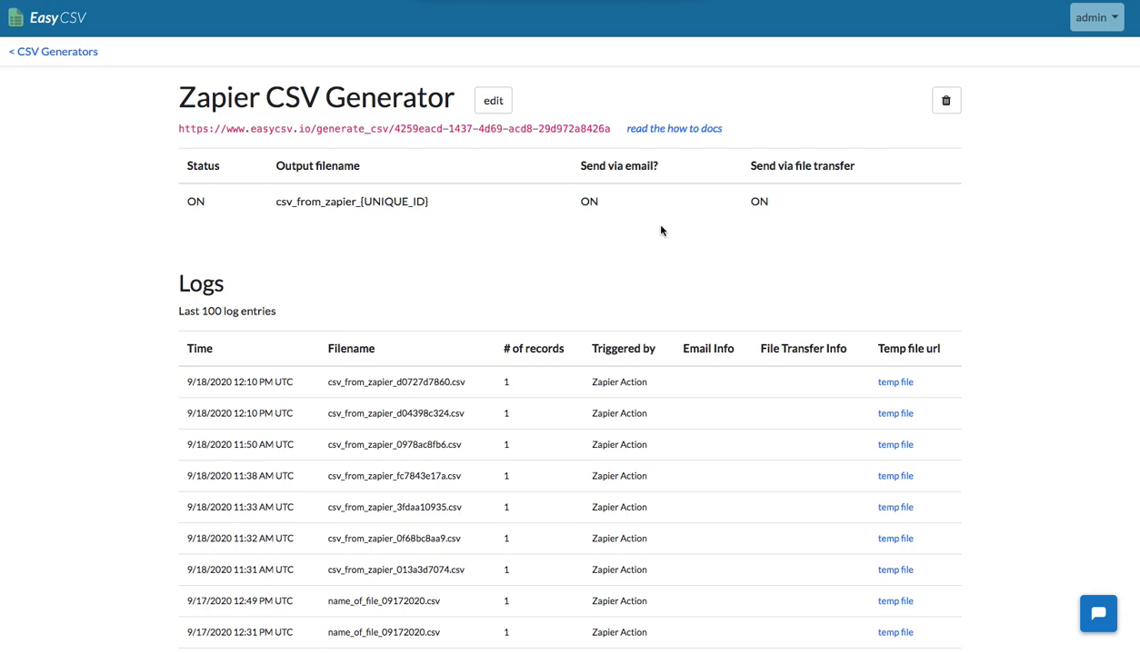
- Edit the Zapier CSV Generator and review its Email and SFTP settings
scroll(649, 227, down, 1)
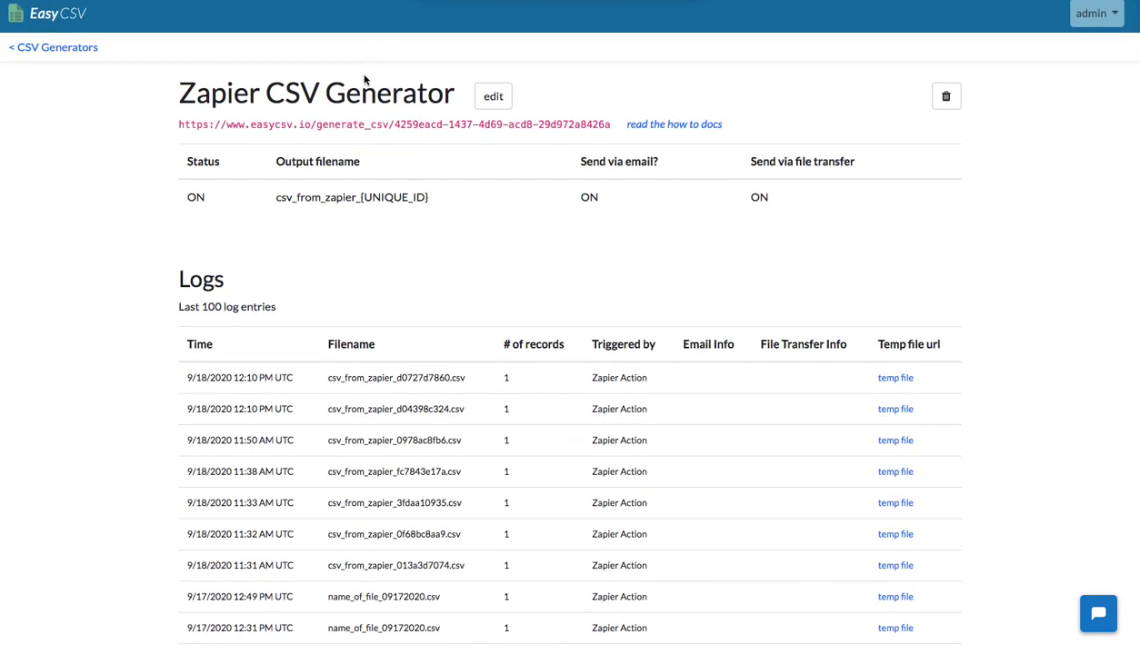
click(486, 107)
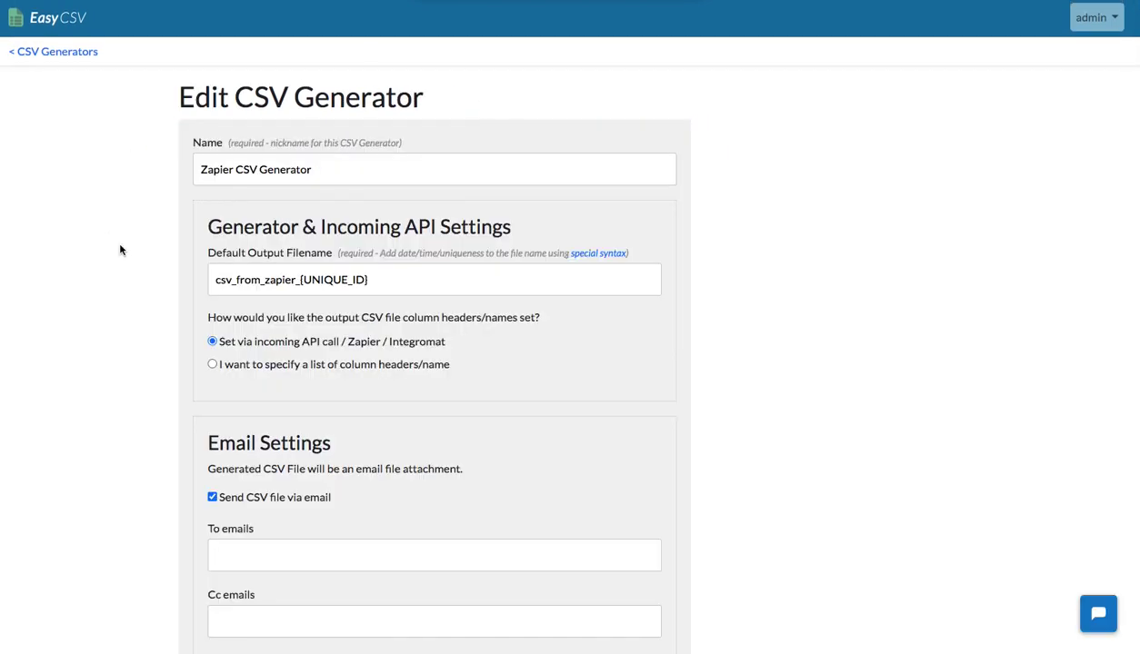
scroll(120, 249, down, 3)
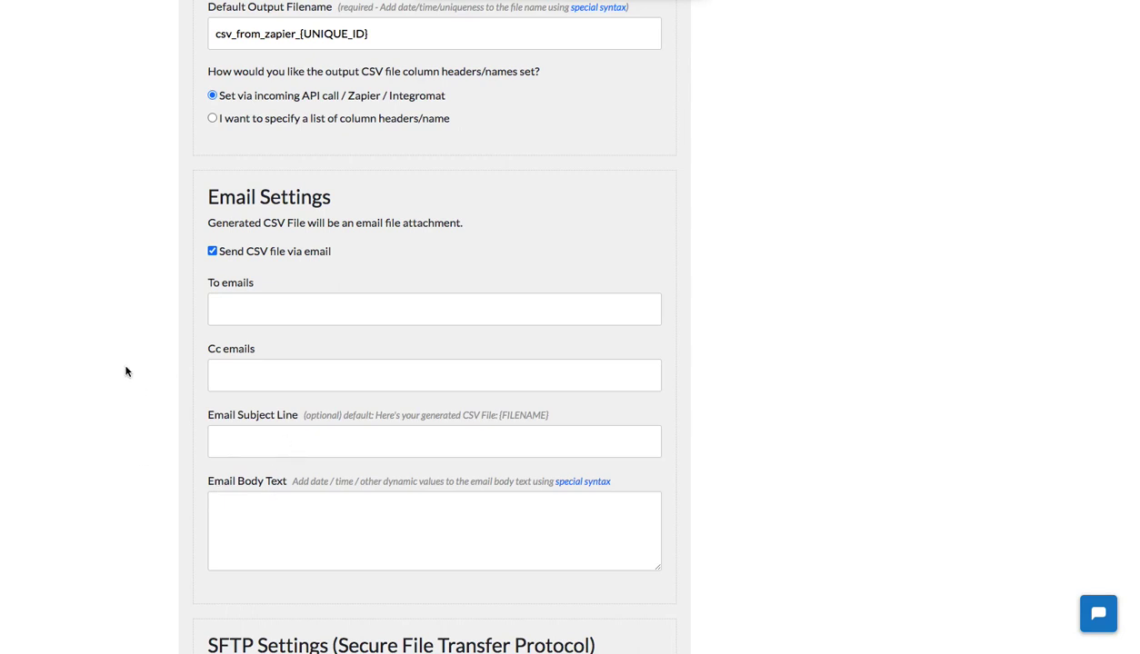
scroll(126, 371, down, 6)
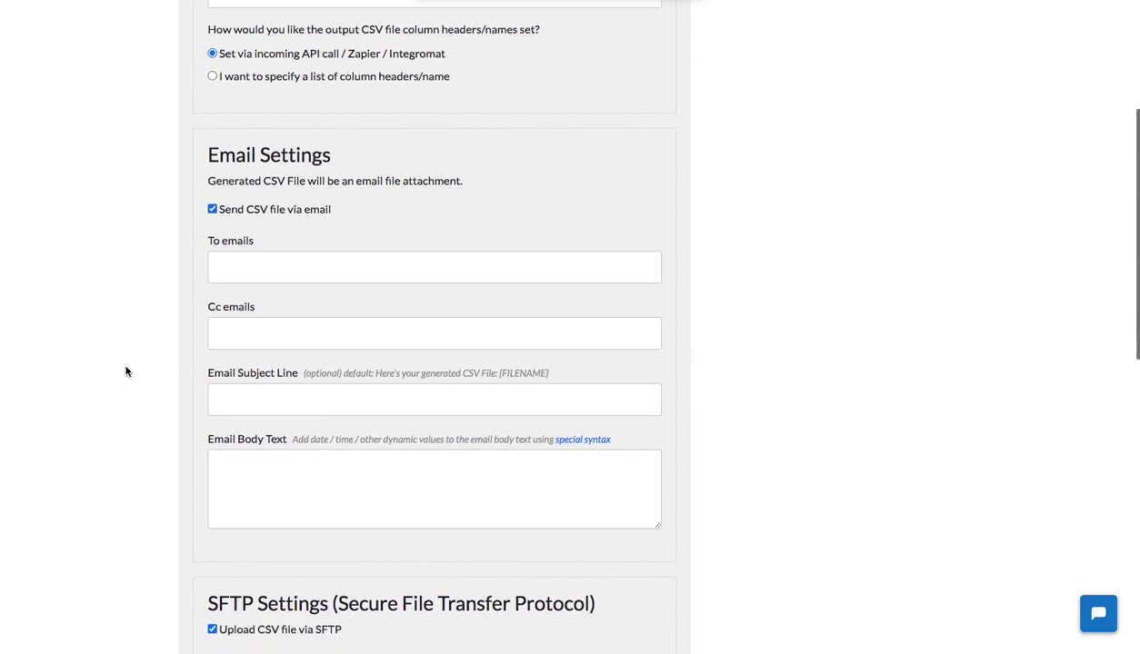
scroll(126, 371, down, 1)
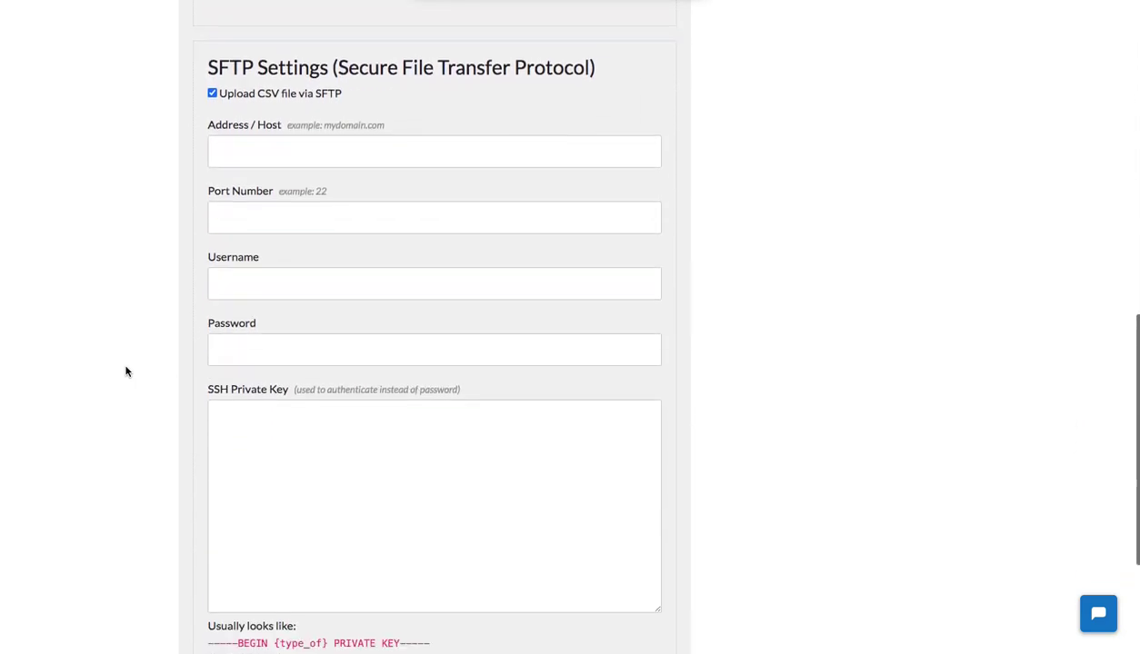
scroll(126, 371, down, 1)
scroll(126, 371, up, 1)
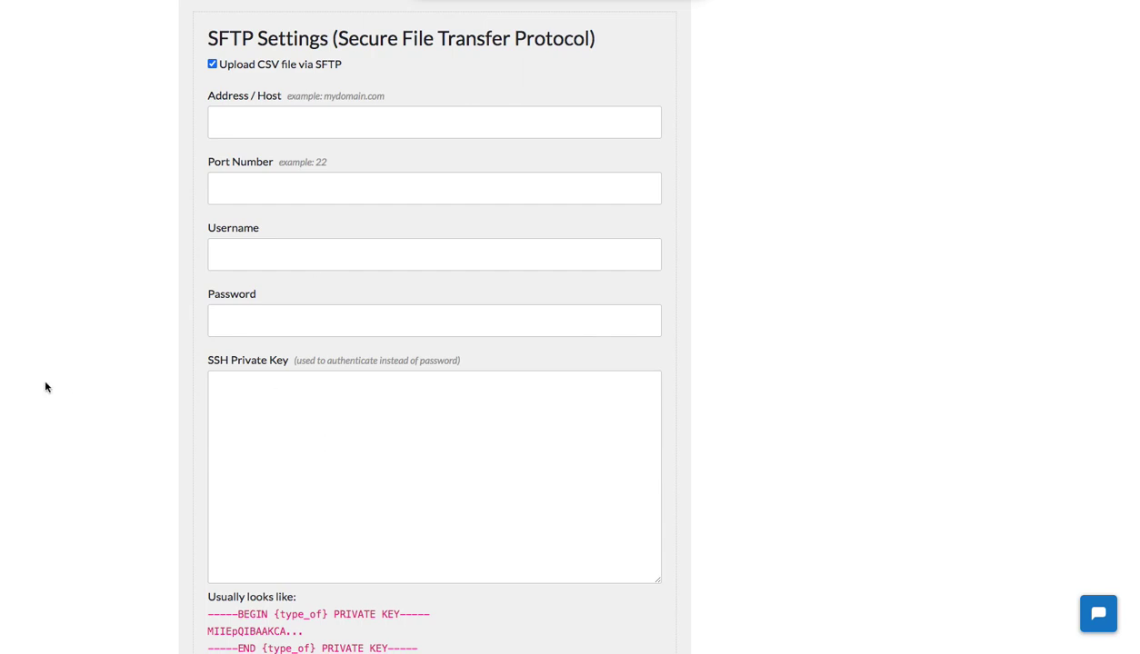
scroll(140, 384, up, 8)
scroll(140, 386, up, 5)
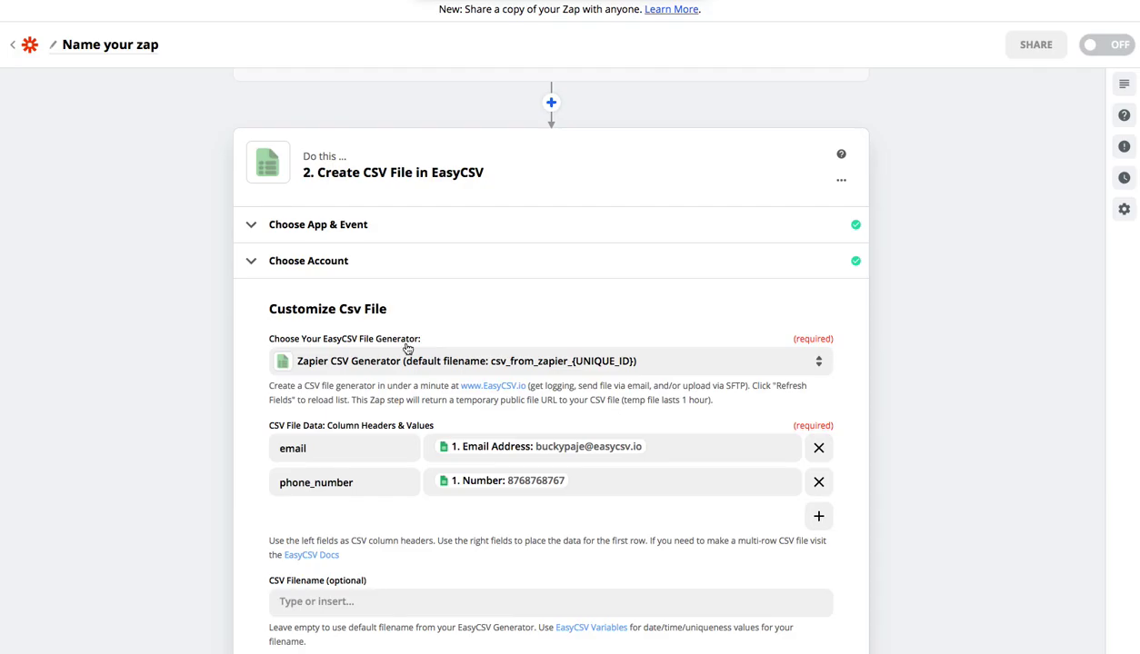
scroll(359, 512, down, 2)
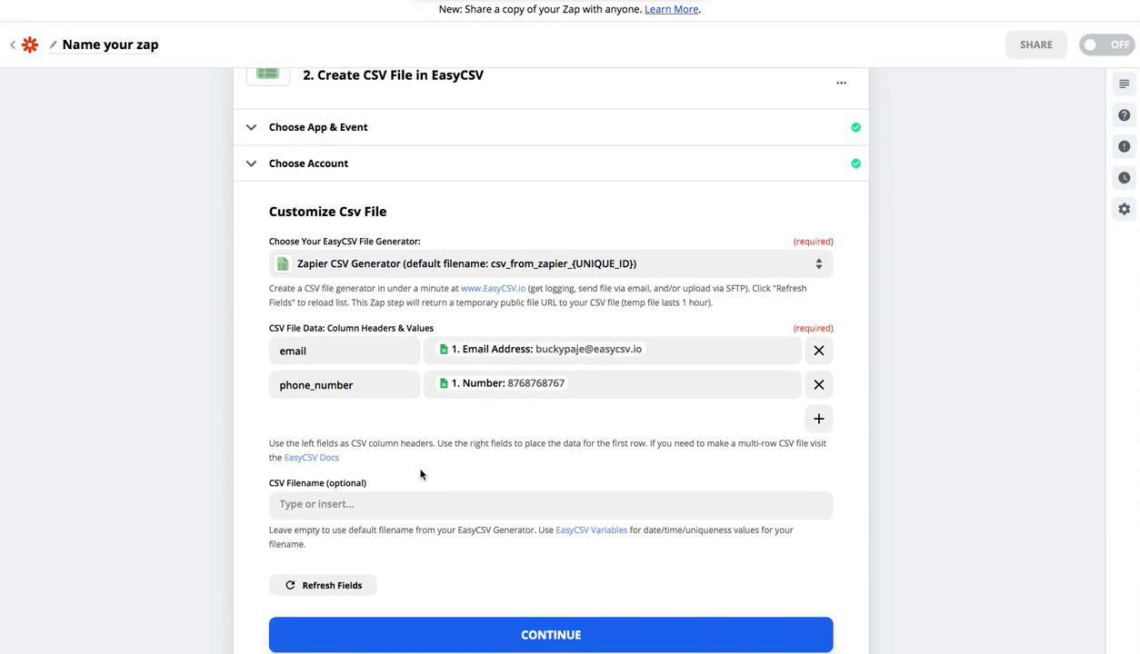
scroll(421, 473, down, 1)
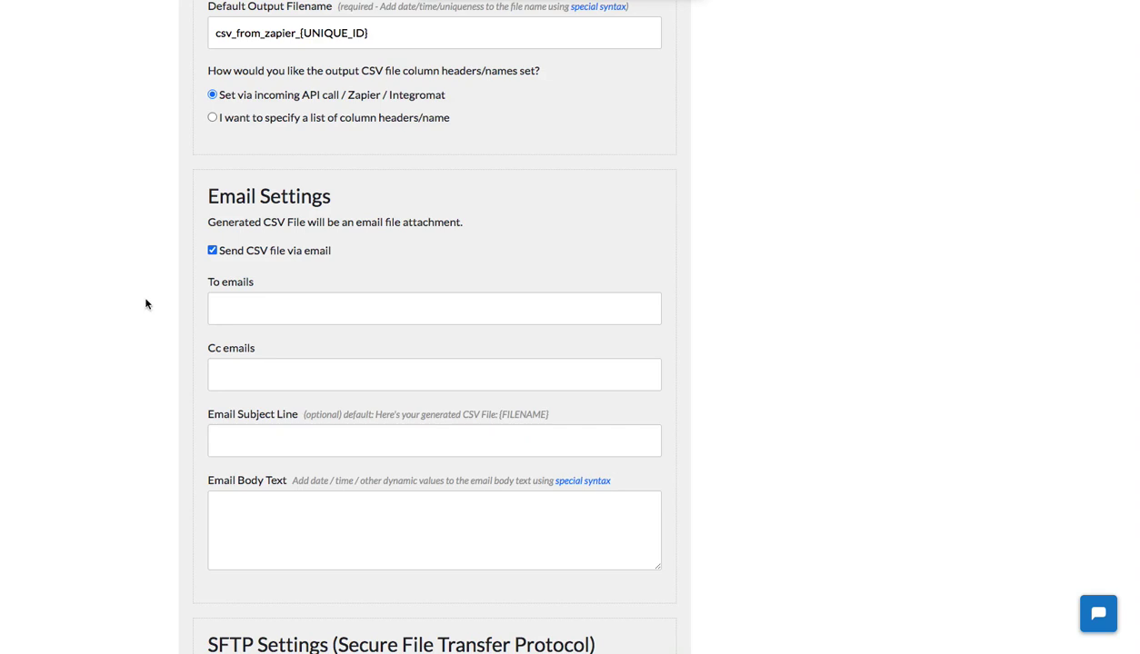
scroll(137, 338, up, 2)
scroll(136, 338, up, 1)
scroll(137, 338, down, 5)
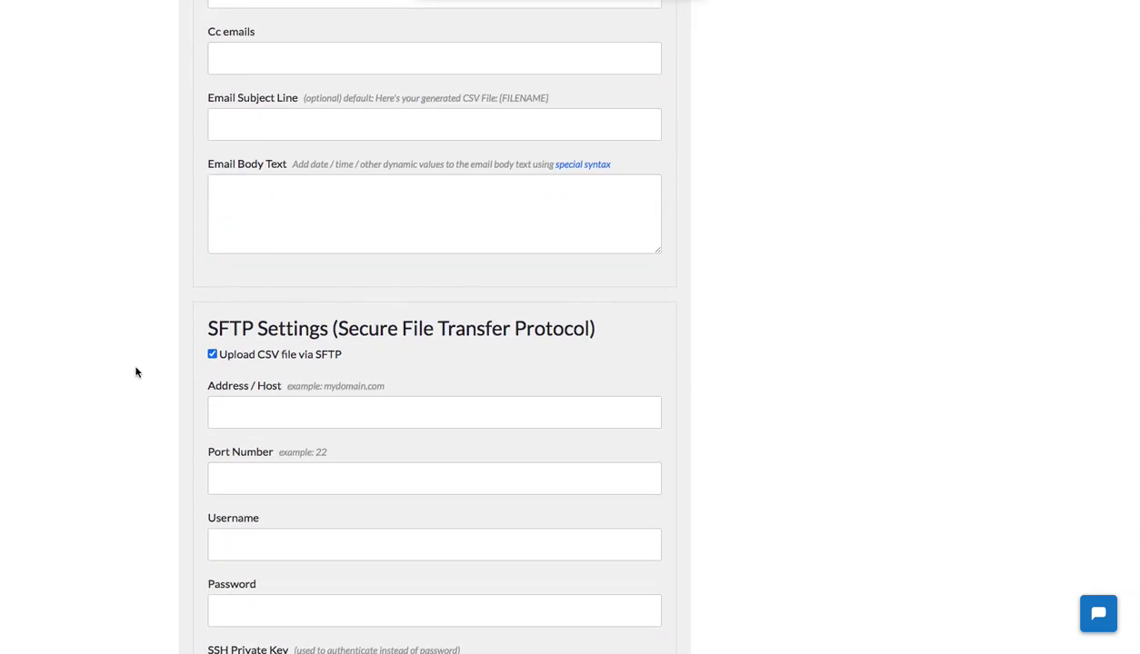
scroll(136, 372, up, 3)
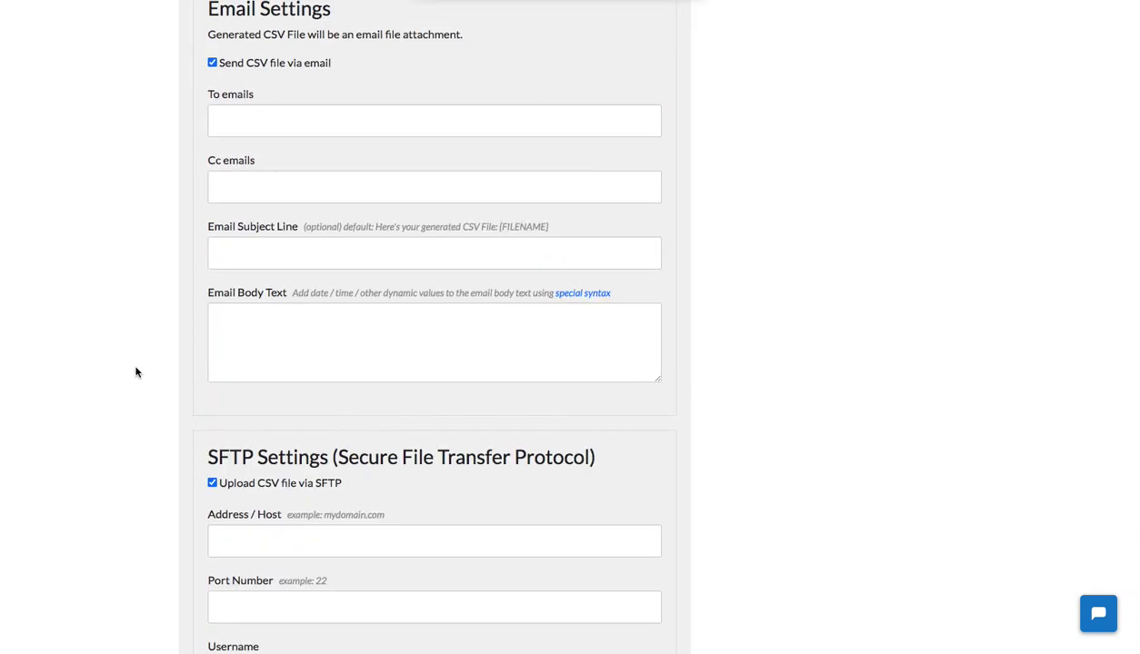
scroll(151, 348, down, 3)
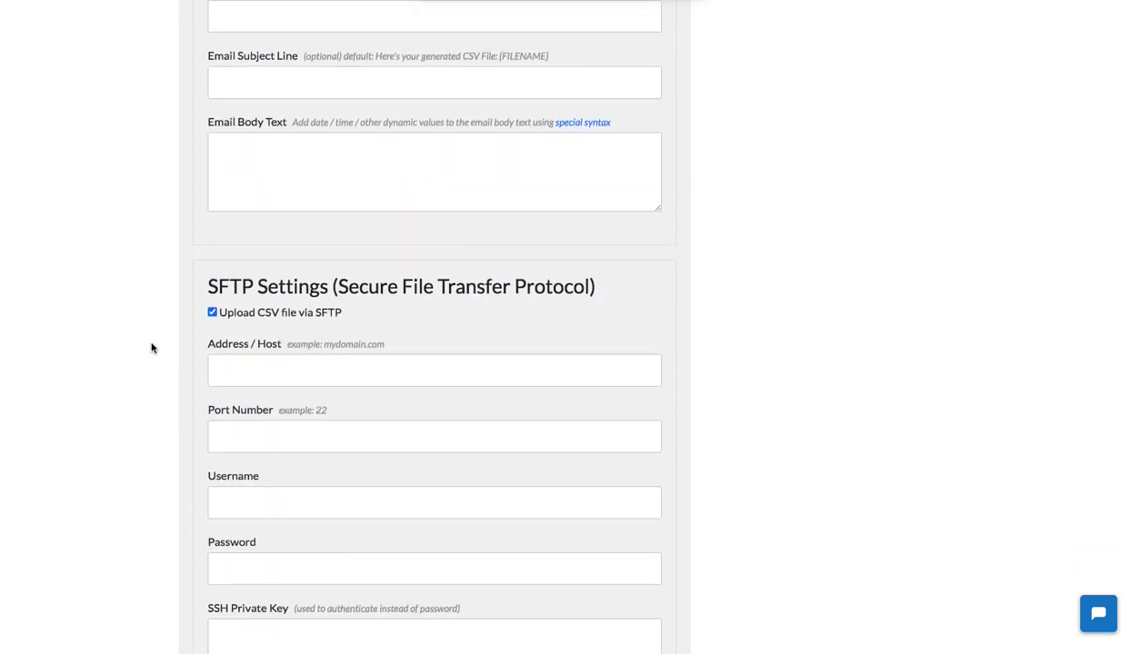
scroll(152, 348, up, 5)
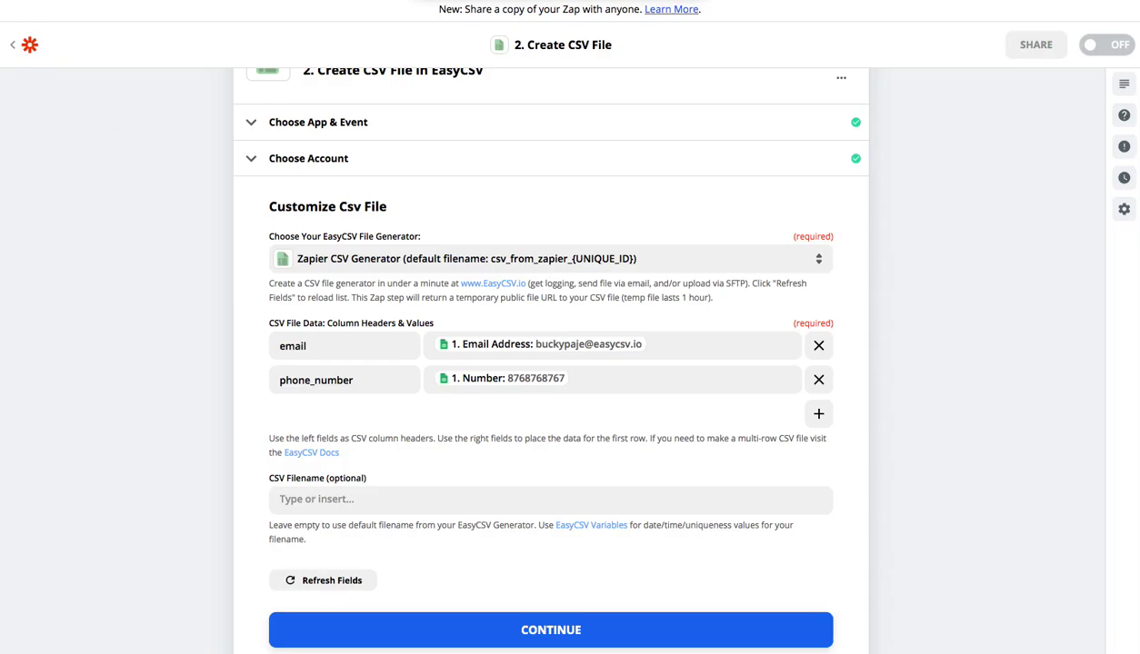
- Test the EasyCSV step, creating a test CSV file with a temp_csv_file_url
click(409, 627)
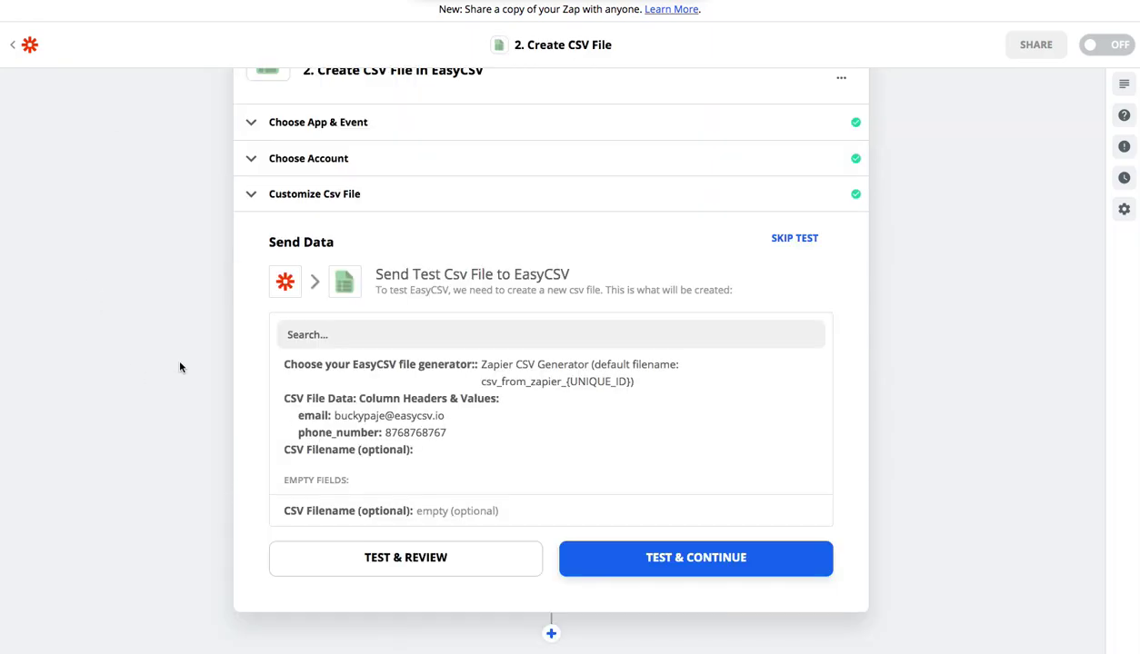
click(612, 570)
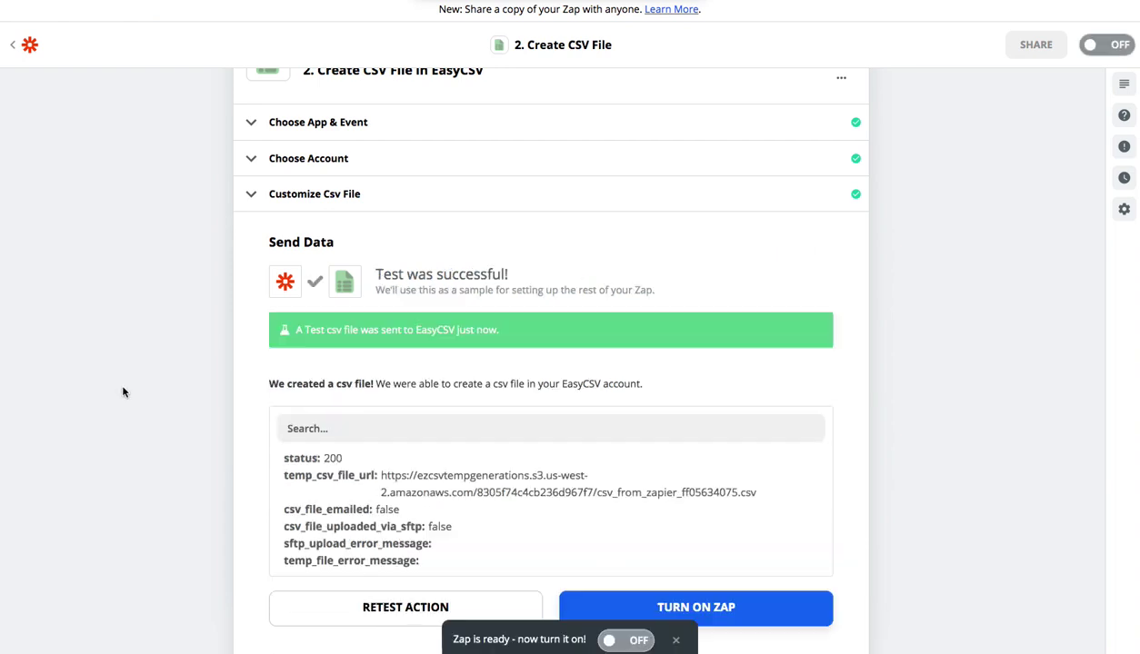
double_click(315, 475)
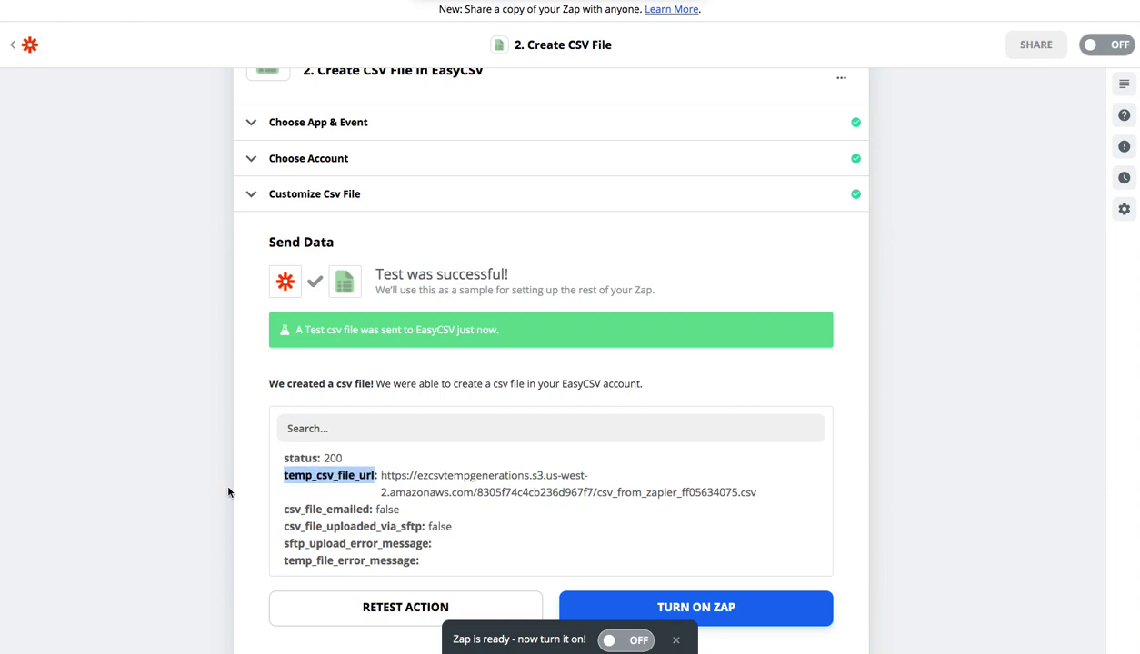
scroll(197, 494, down, 3)
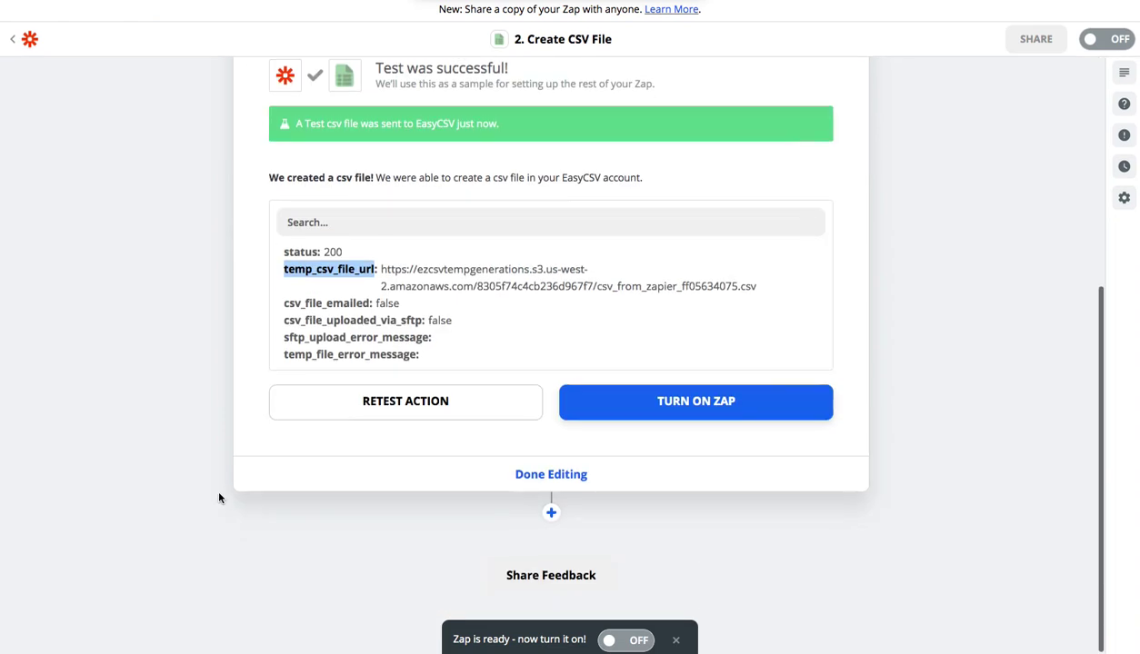
scroll(152, 409, up, 2)
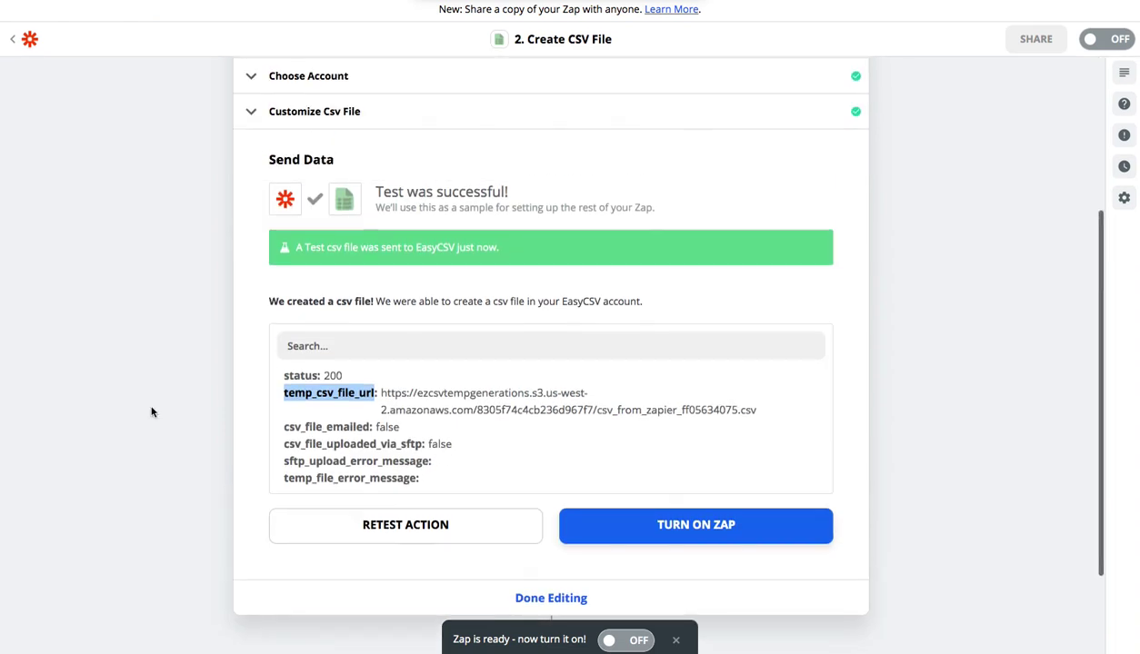
- Check the csv_file_emailed and SFTP results and select the full temporary file URL
double_click(385, 427)
double_click(440, 444)
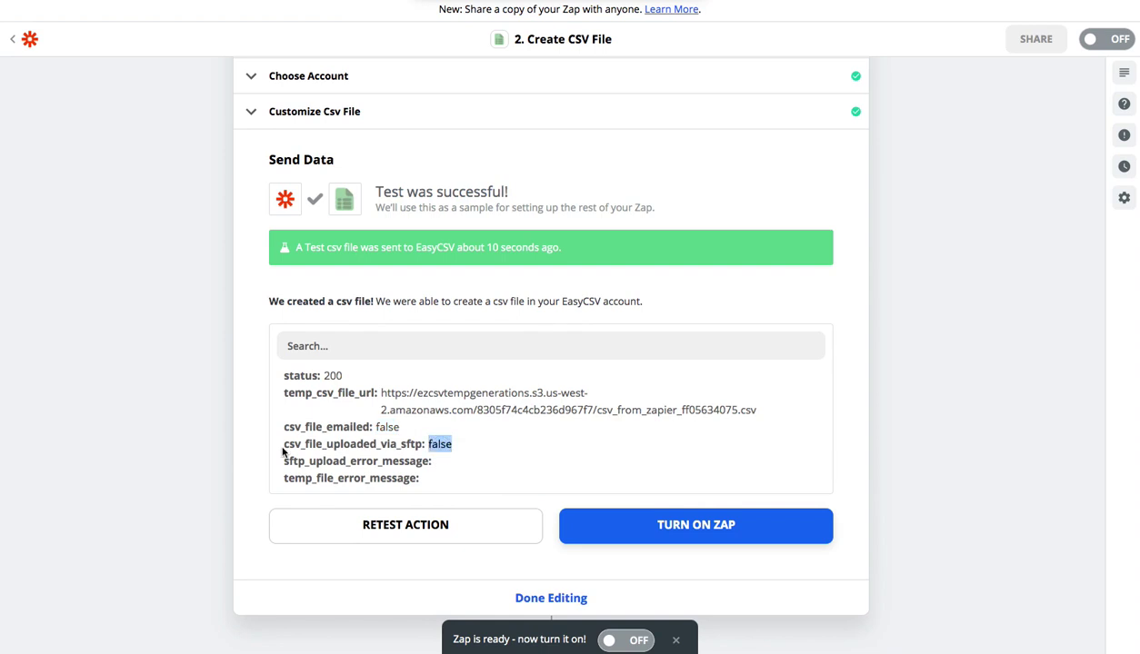
click(350, 451)
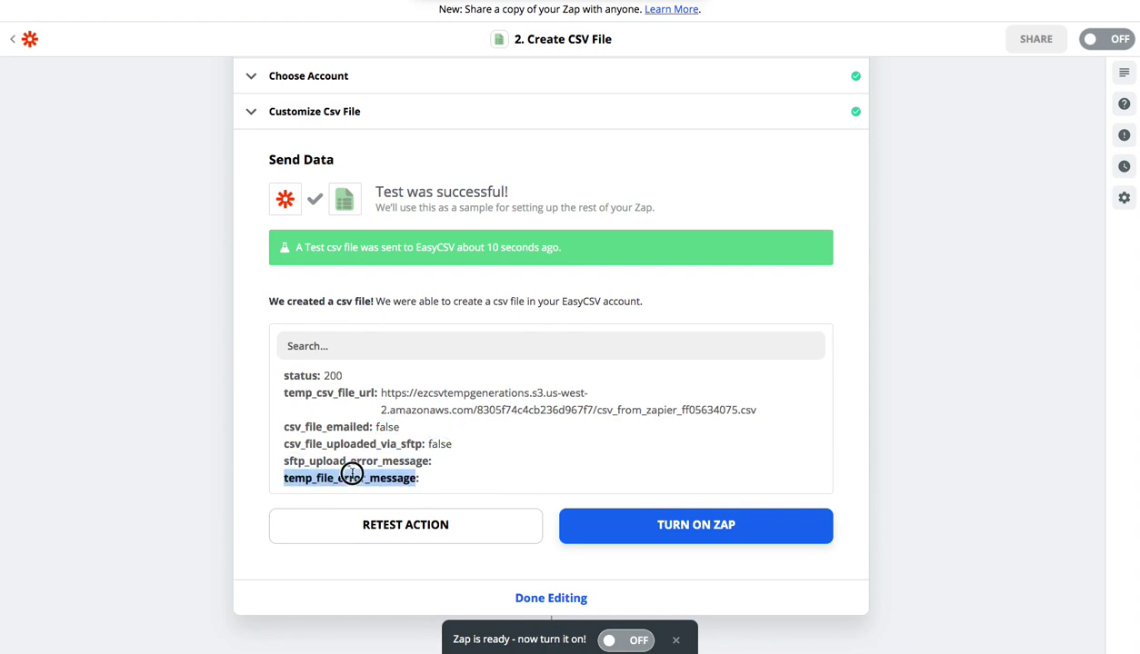
drag(378, 392, 761, 414)
- Load the temporary CSV file URL in a new tab, then return to Zapier's test results
key(ctrl+c)
key(ctrl+t)
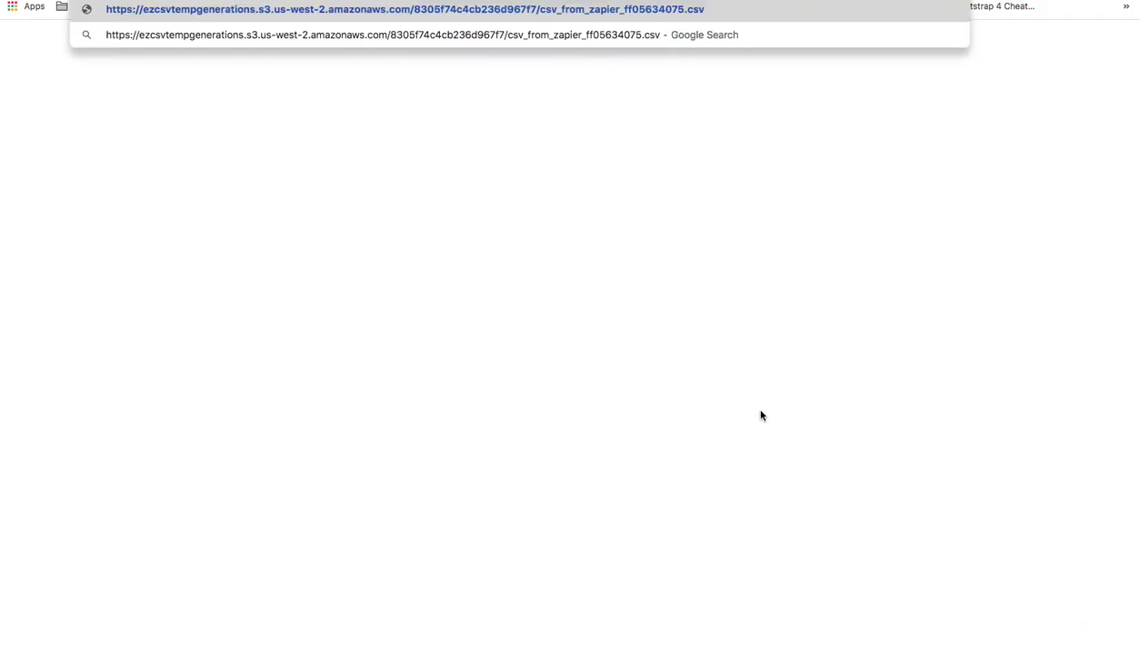
key(ctrl+v)
key(Return)
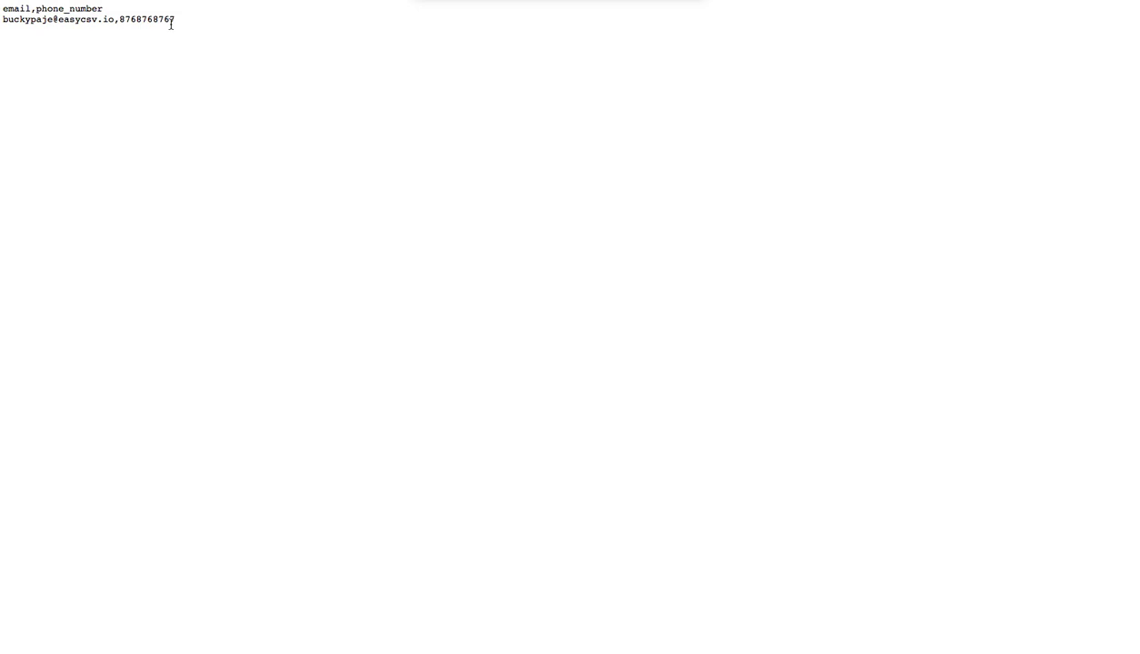
key(ctrl+w)
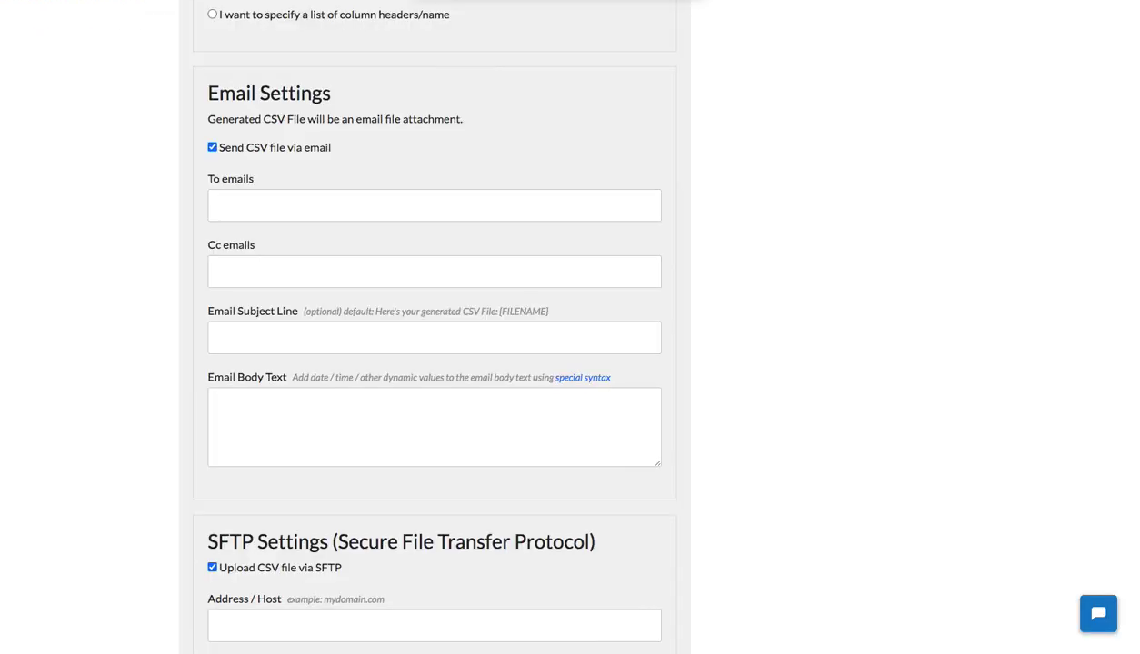
key(ctrl+shift+Tab)
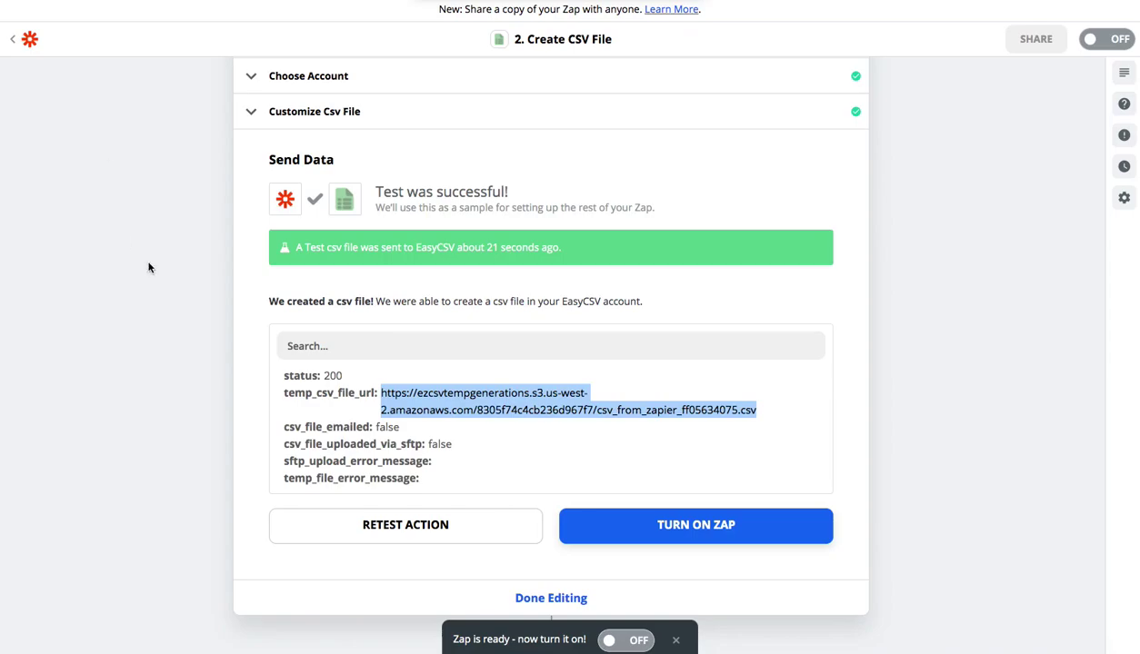